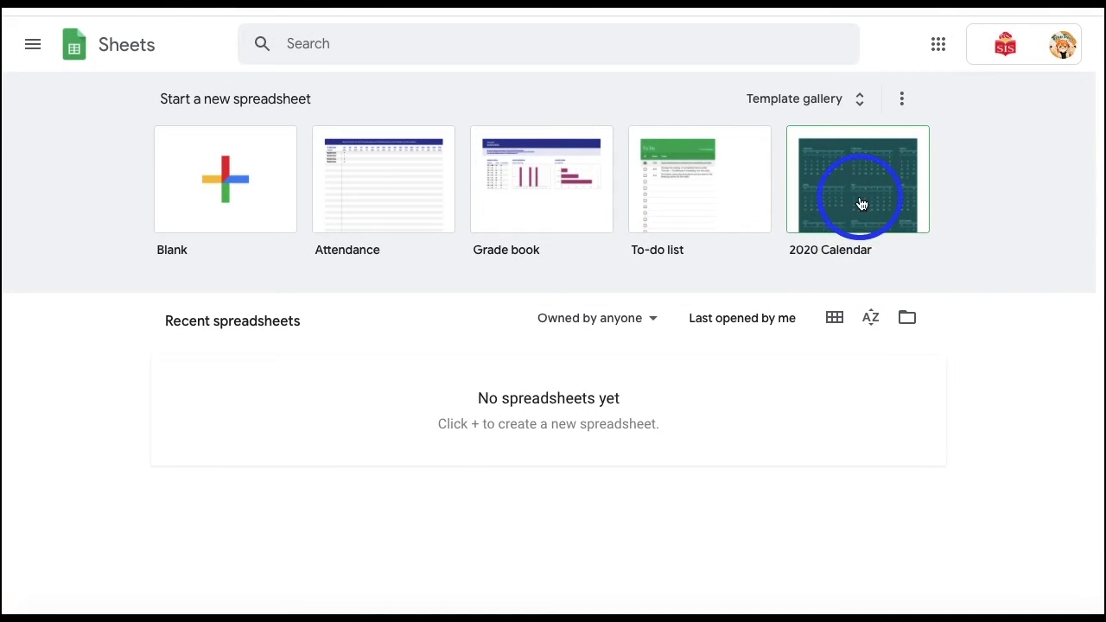
# Scroll through the General templates in the full template gallery.
pyautogui.click(855, 99)
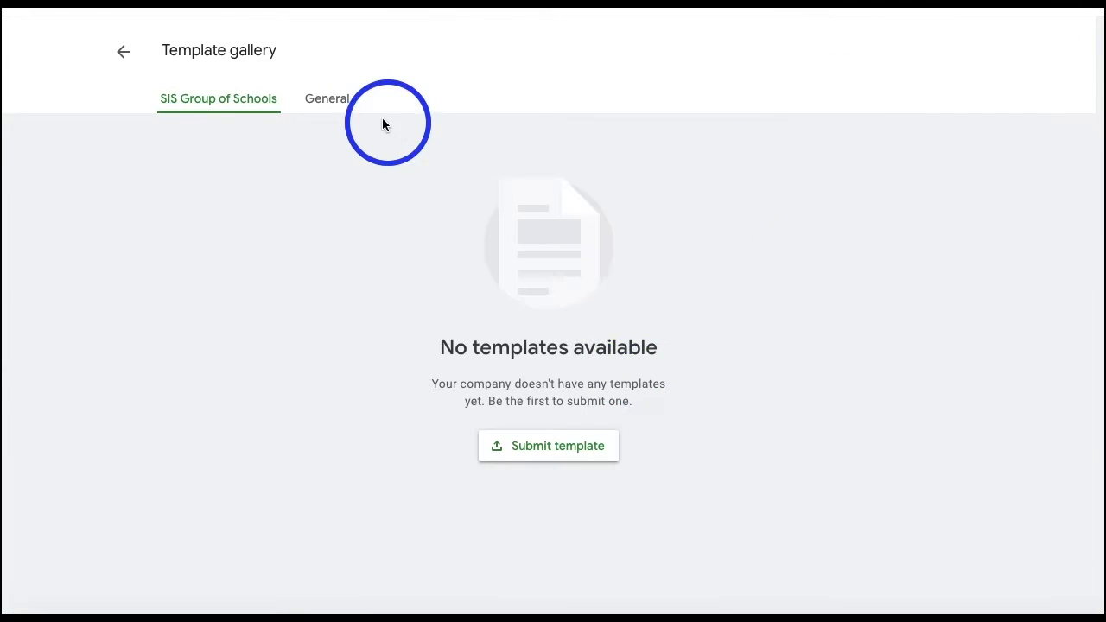
pyautogui.click(339, 105)
pyautogui.scroll(-4, 403, 432)
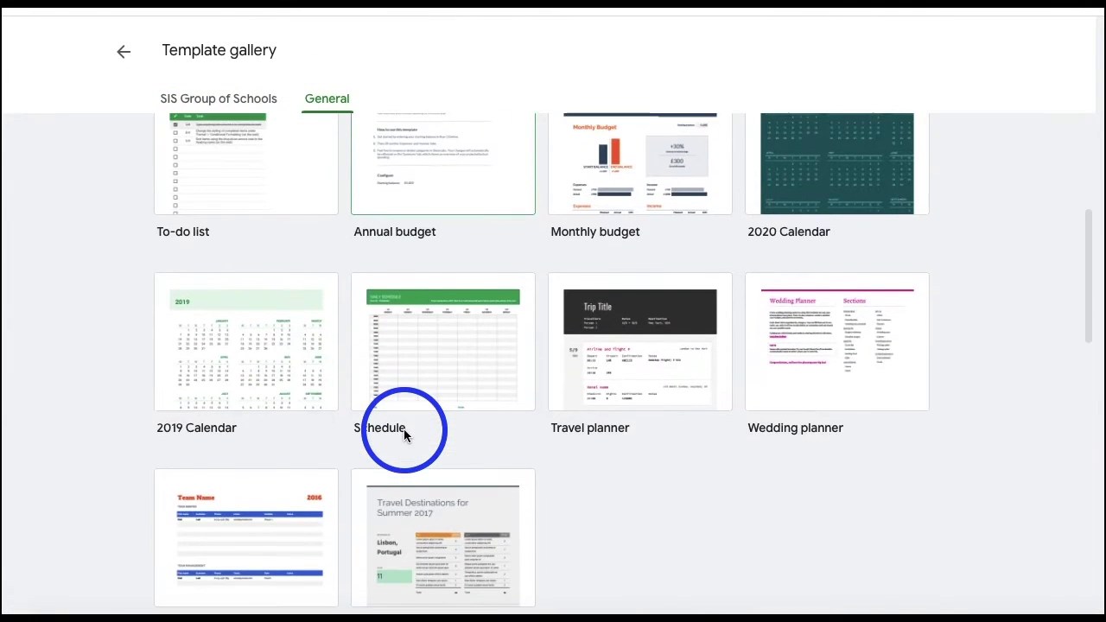
pyautogui.scroll(-9, 403, 432)
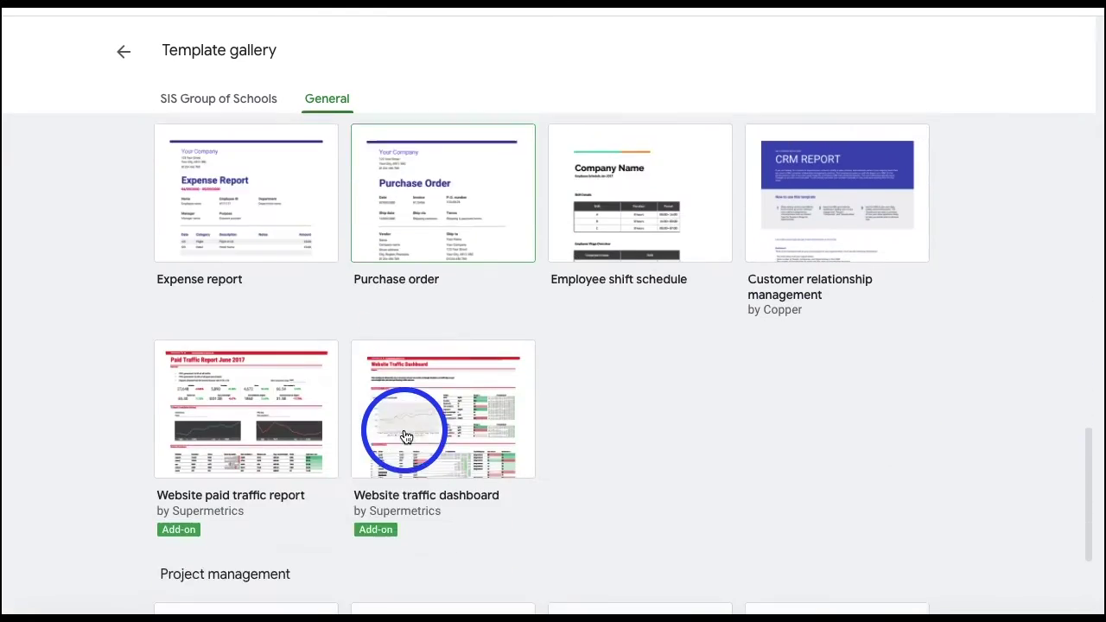
pyautogui.scroll(-2, 404, 436)
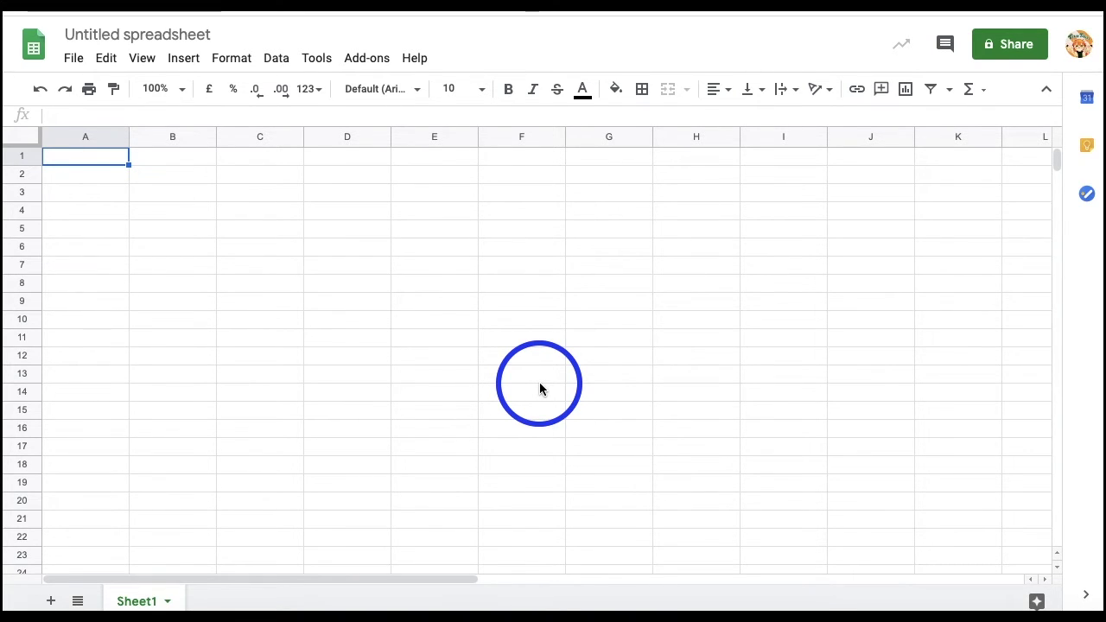
# Make the ratings spreadsheet available offline from the File menu.
pyautogui.click(73, 61)
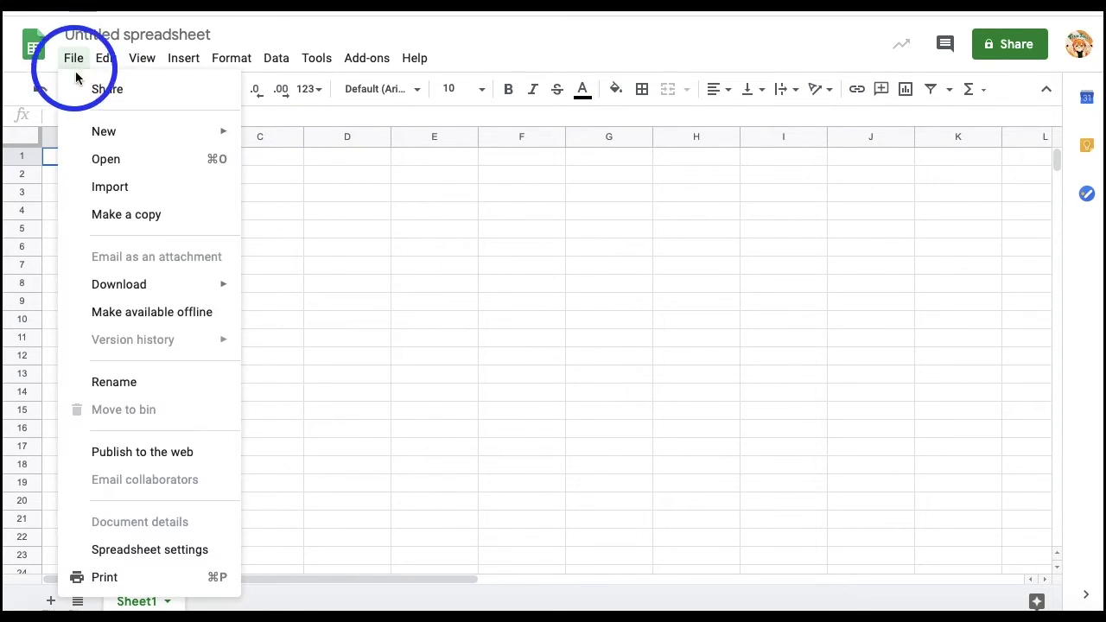
pyautogui.click(123, 312)
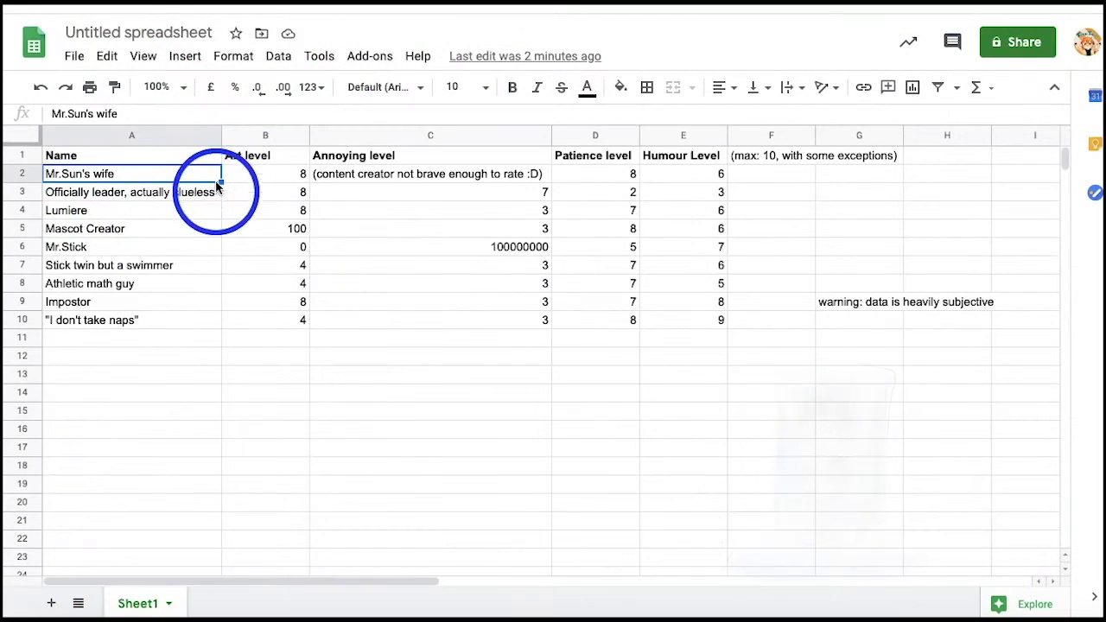
# Freeze the top two rows of the ratings table.
pyautogui.click(150, 59)
pyautogui.moveTo(173, 84)
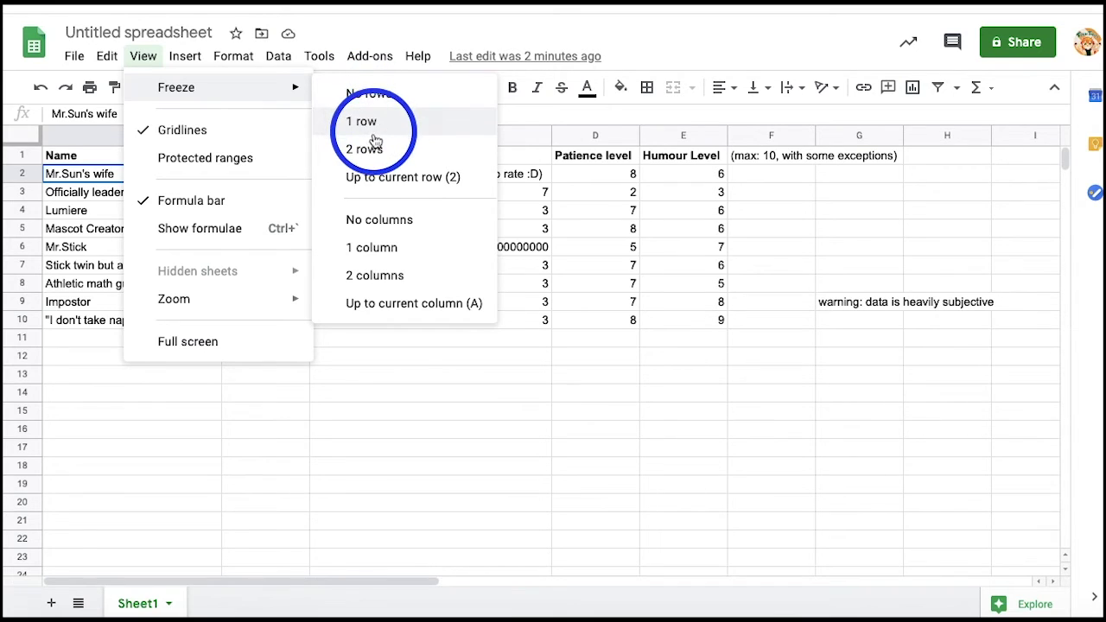
pyautogui.click(383, 176)
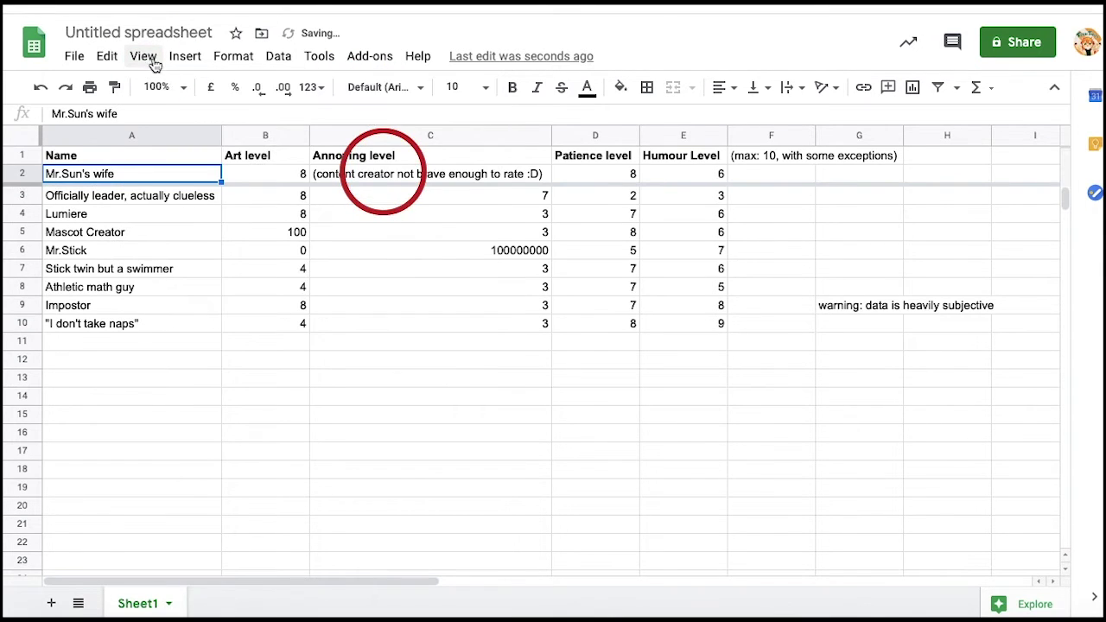
pyautogui.click(148, 58)
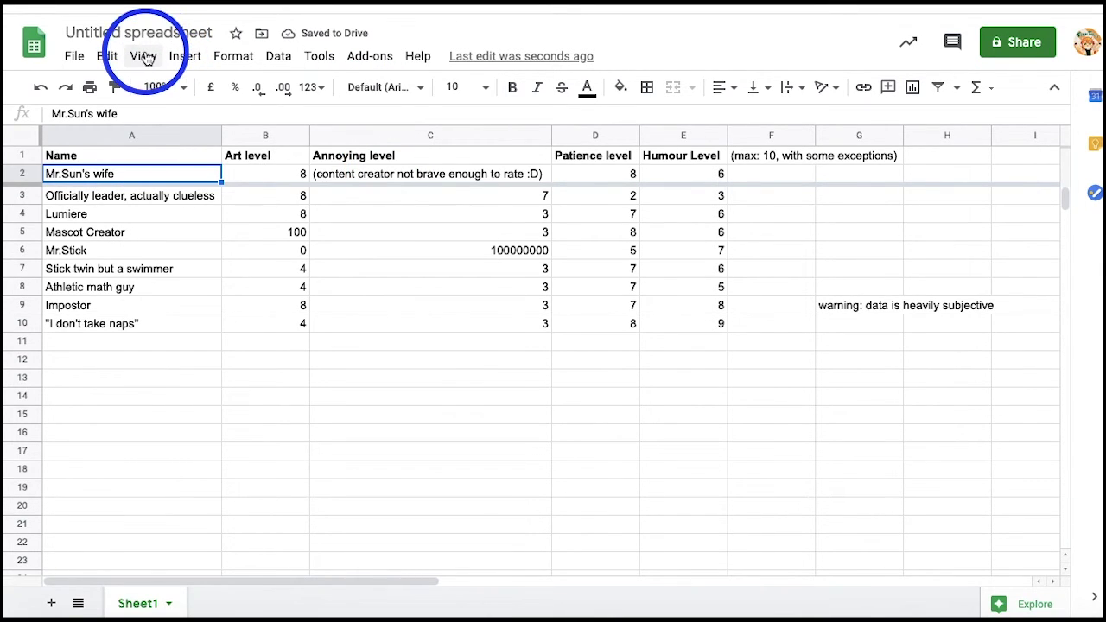
# Freeze column A so the name column stays fixed too.
pyautogui.click(145, 57)
pyautogui.moveTo(293, 89)
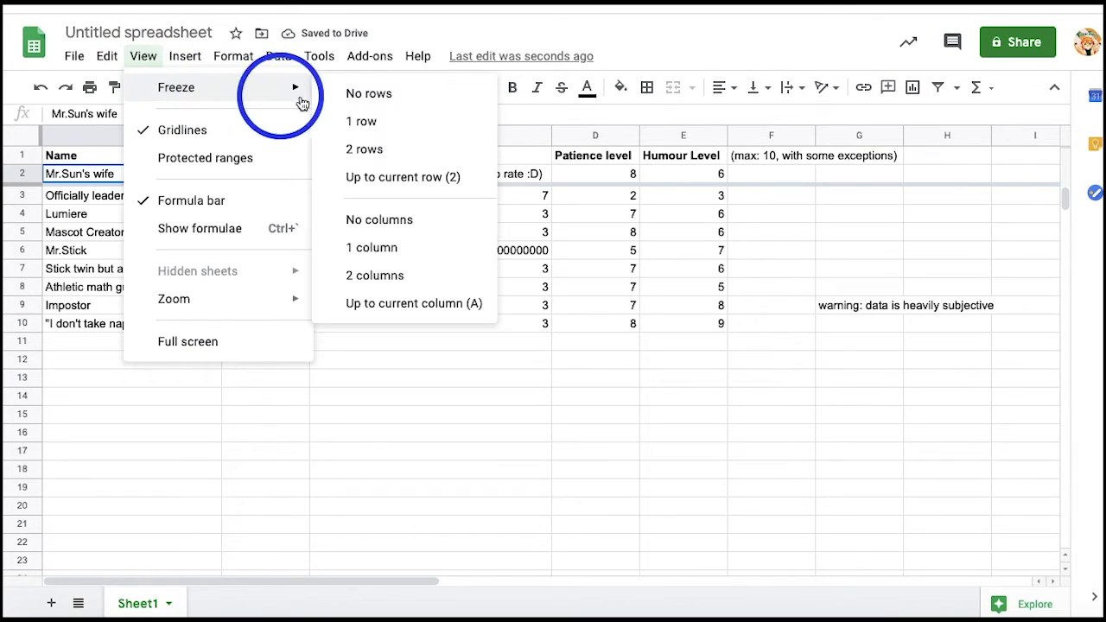
pyautogui.click(399, 297)
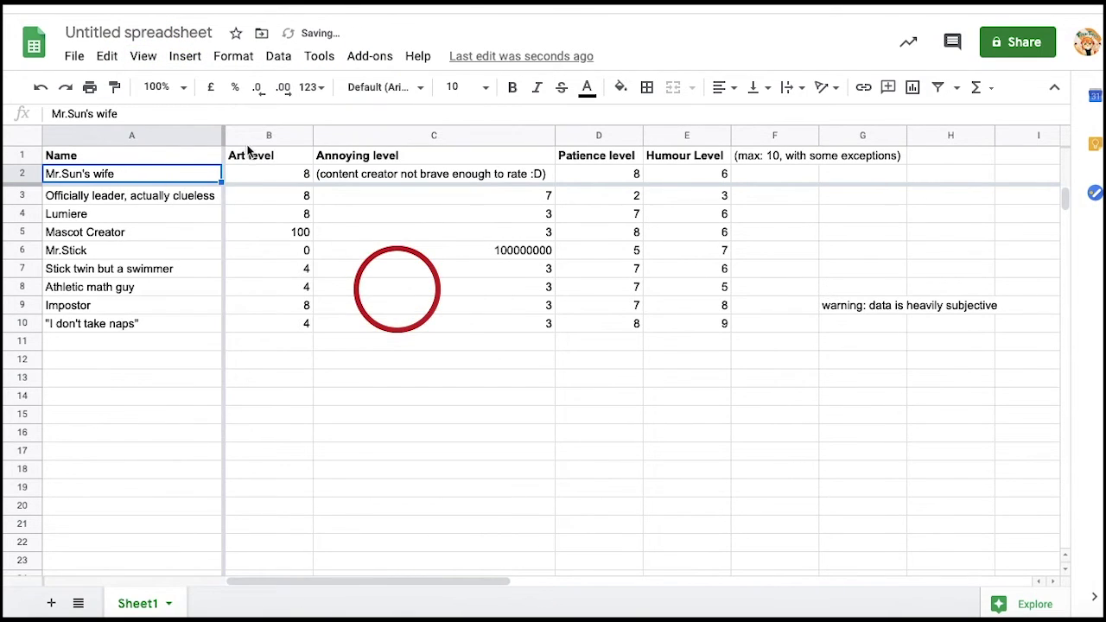
pyautogui.moveTo(228, 208); pyautogui.dragTo(199, 183)
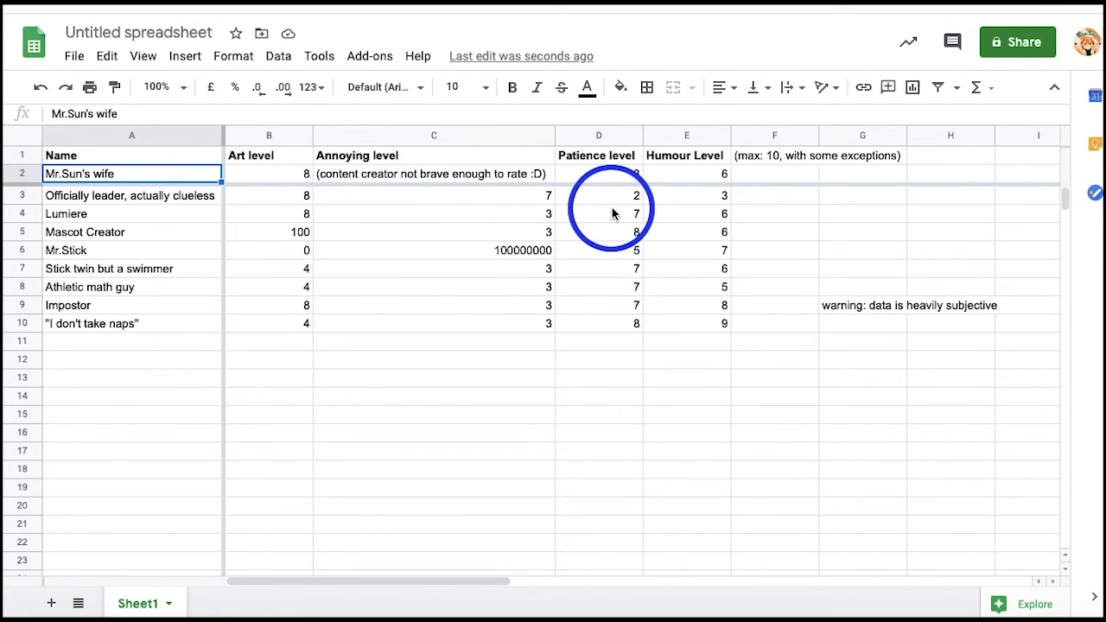
pyautogui.click(143, 55)
# Scroll the sheet up, down and sideways to check the frozen rows and column.
pyautogui.moveTo(185, 56)
pyautogui.click(445, 346)
pyautogui.scroll(-2, 446, 350)
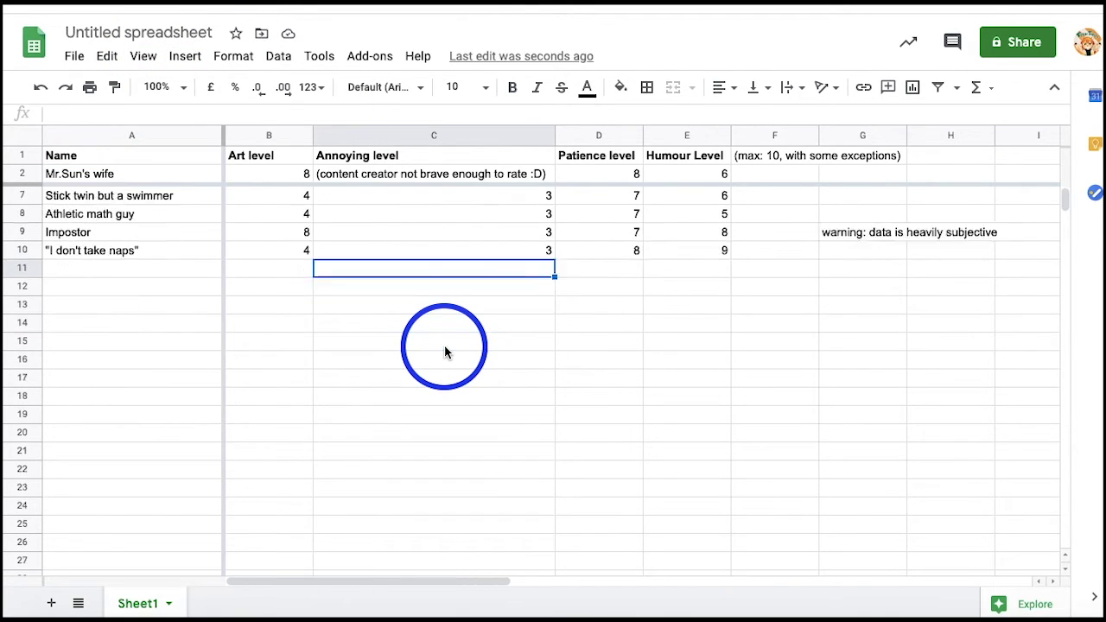
pyautogui.scroll(2, 446, 350)
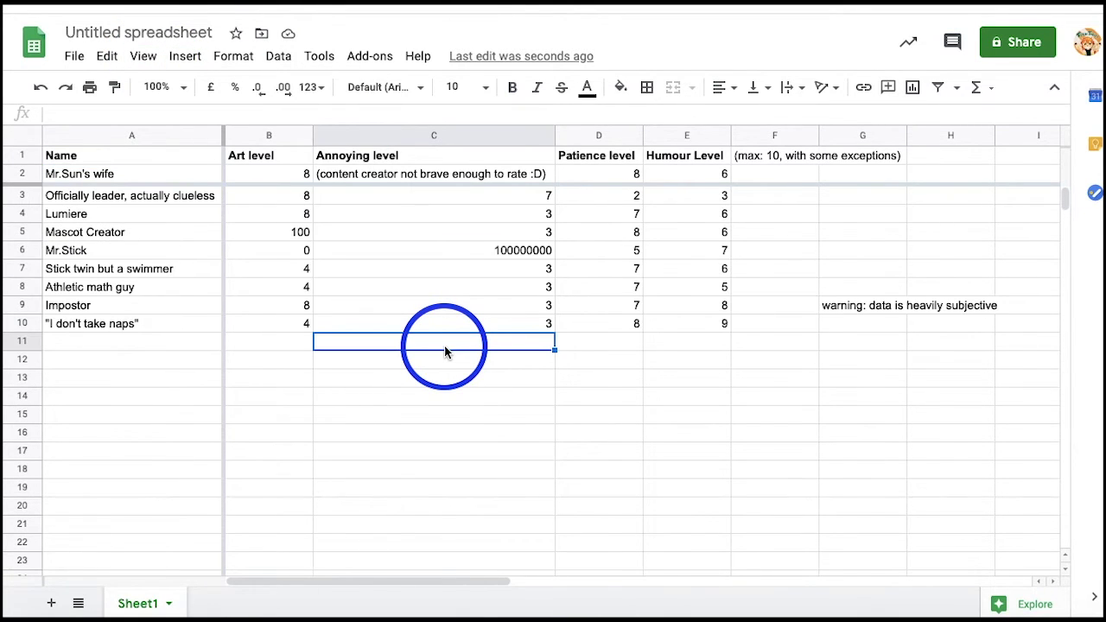
pyautogui.hscroll(5, 445, 350)
pyautogui.hscroll(-5, 446, 350)
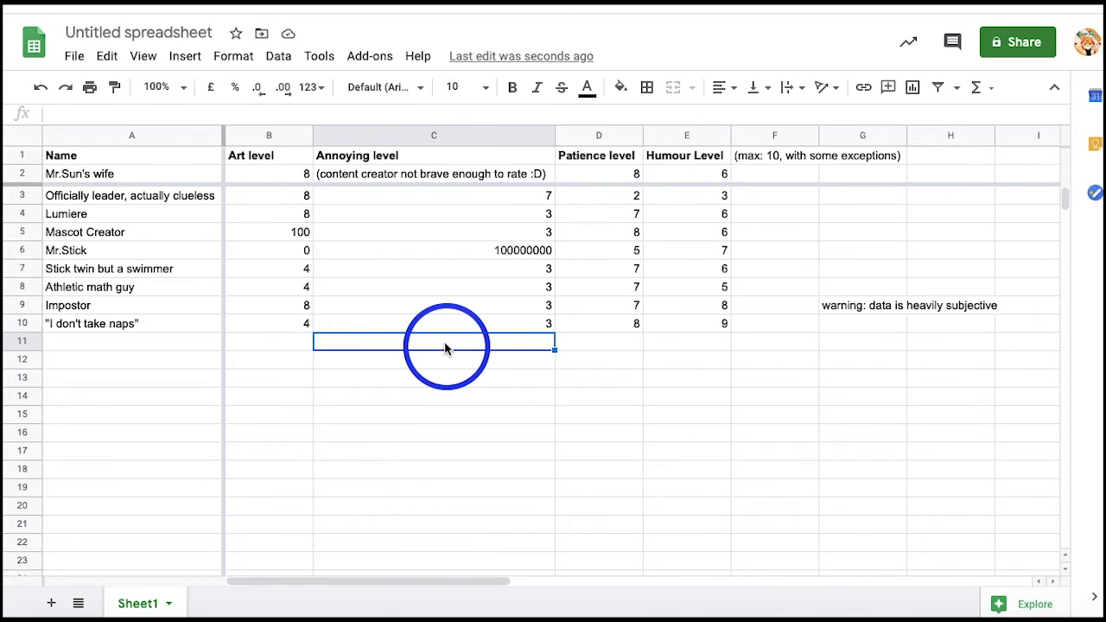
# Set freezing to No rows and No columns.
pyautogui.click(145, 57)
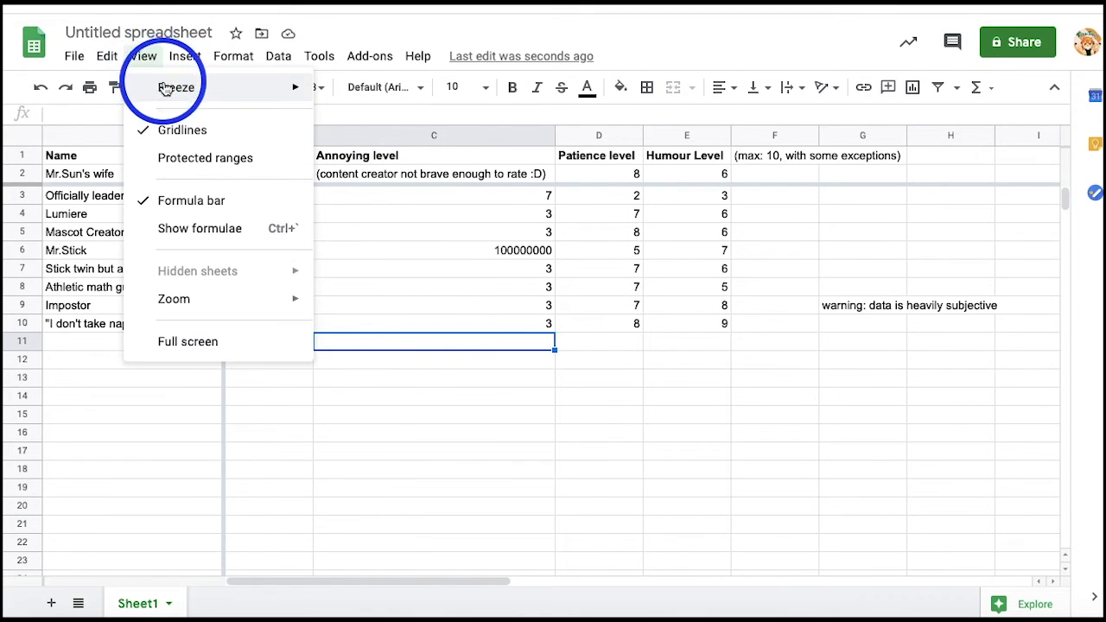
pyautogui.moveTo(166, 89)
pyautogui.click(378, 93)
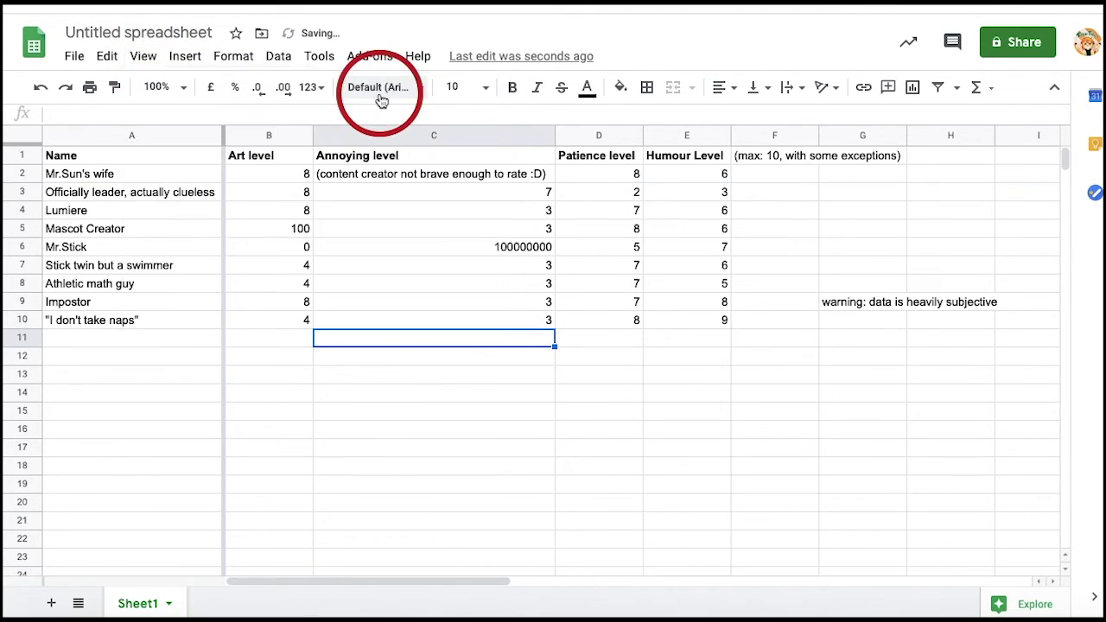
pyautogui.click(143, 56)
pyautogui.moveTo(216, 89)
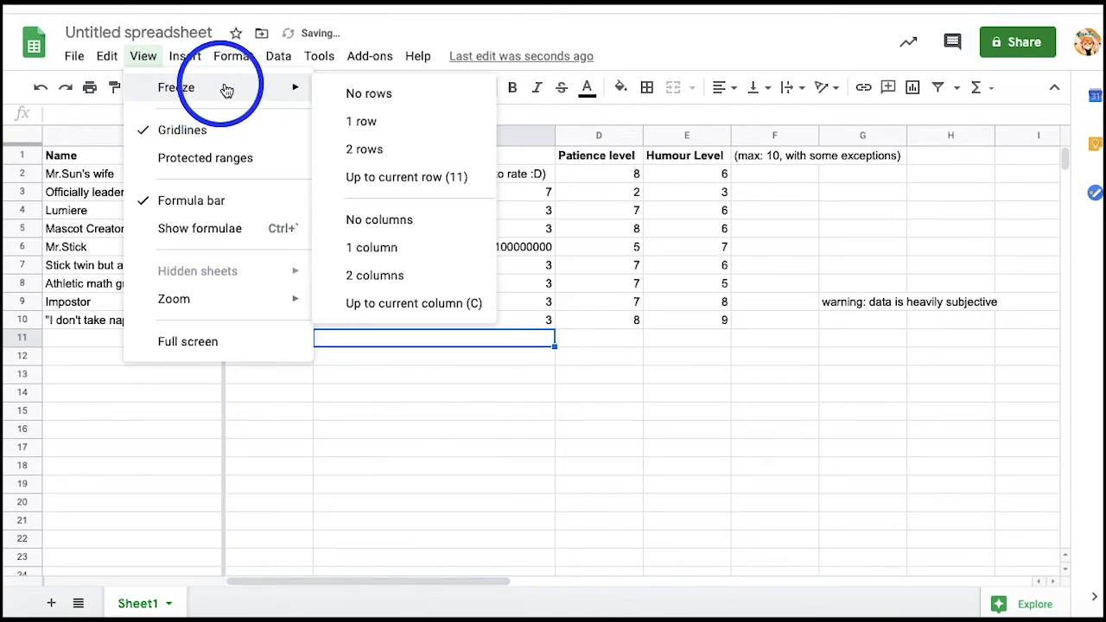
pyautogui.click(388, 221)
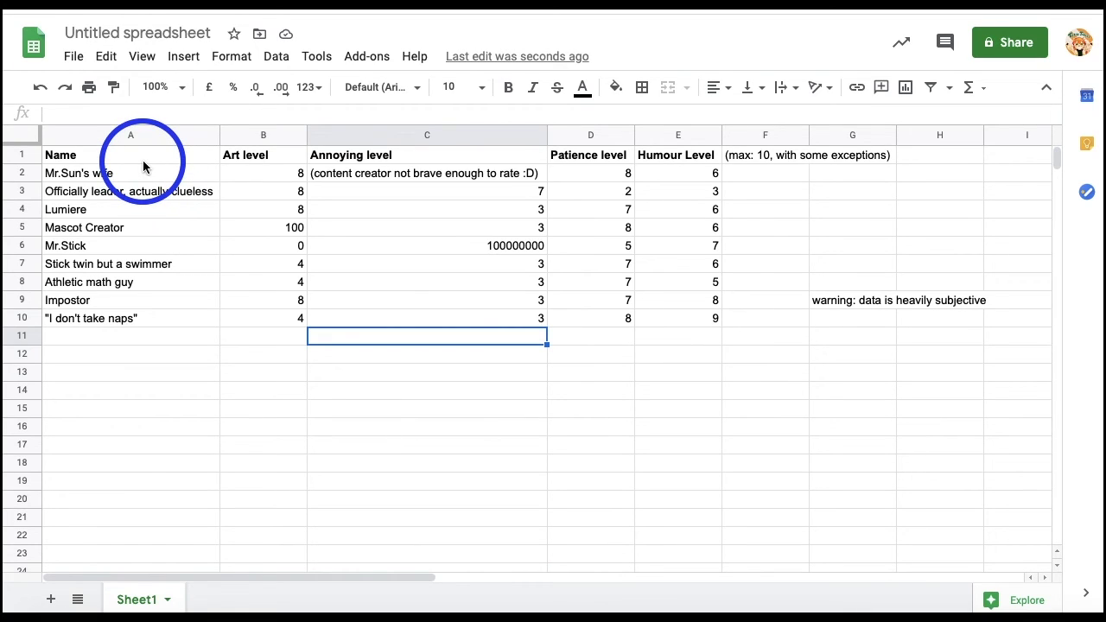
# Apply the cyan default alternating colours with a header row to A1:E10.
pyautogui.moveTo(138, 159); pyautogui.dragTo(706, 317)
pyautogui.moveTo(233, 57); pyautogui.dragTo(296, 493)
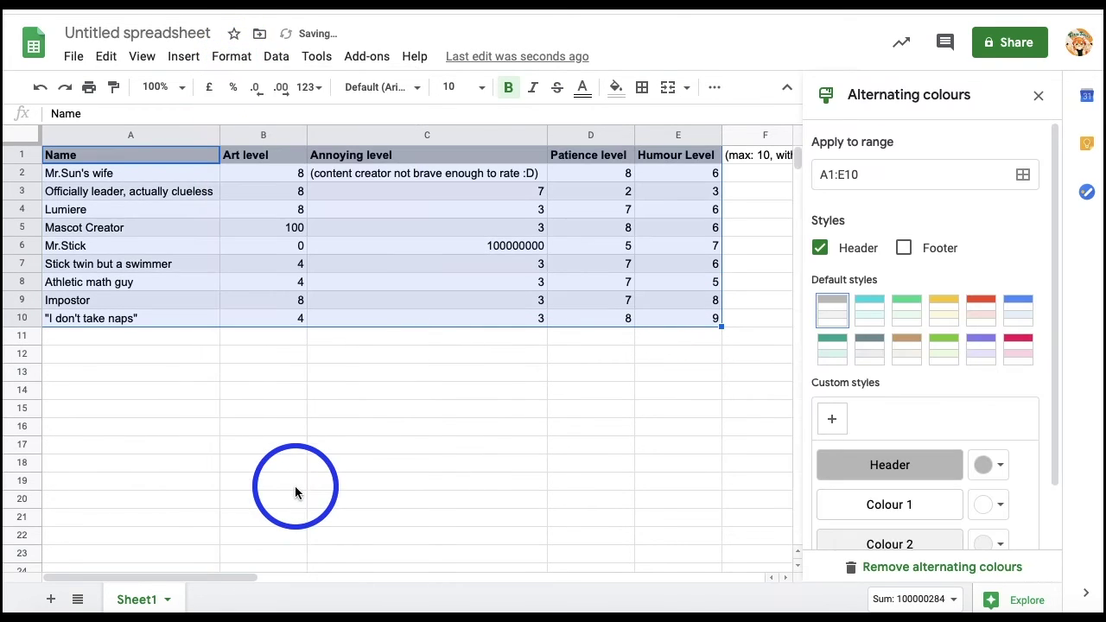
pyautogui.scroll(-2, 861, 418)
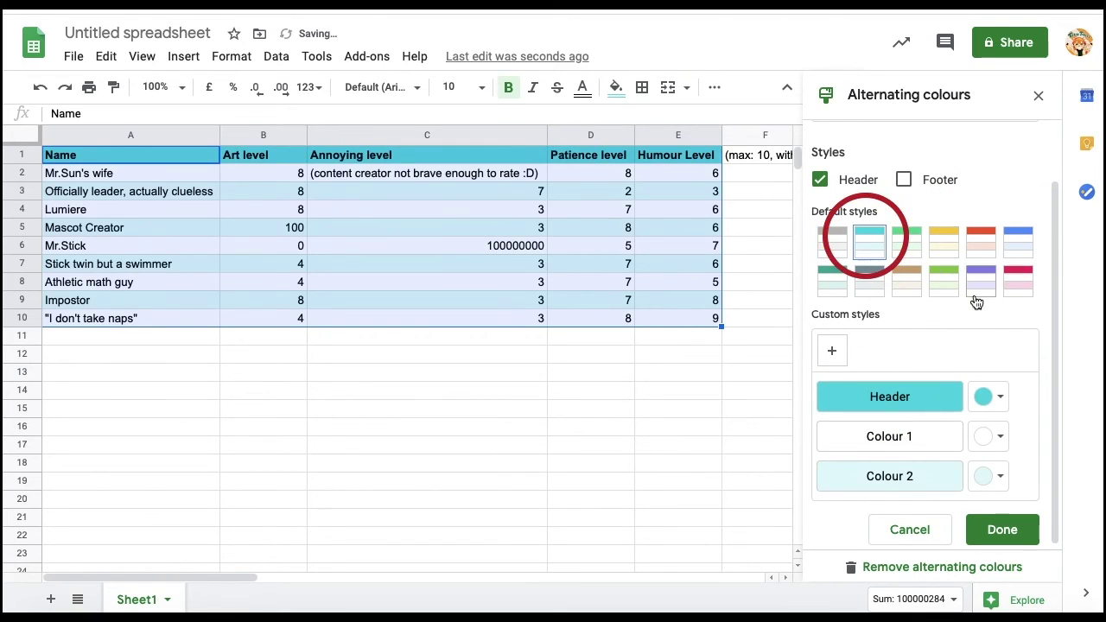
pyautogui.click(1013, 530)
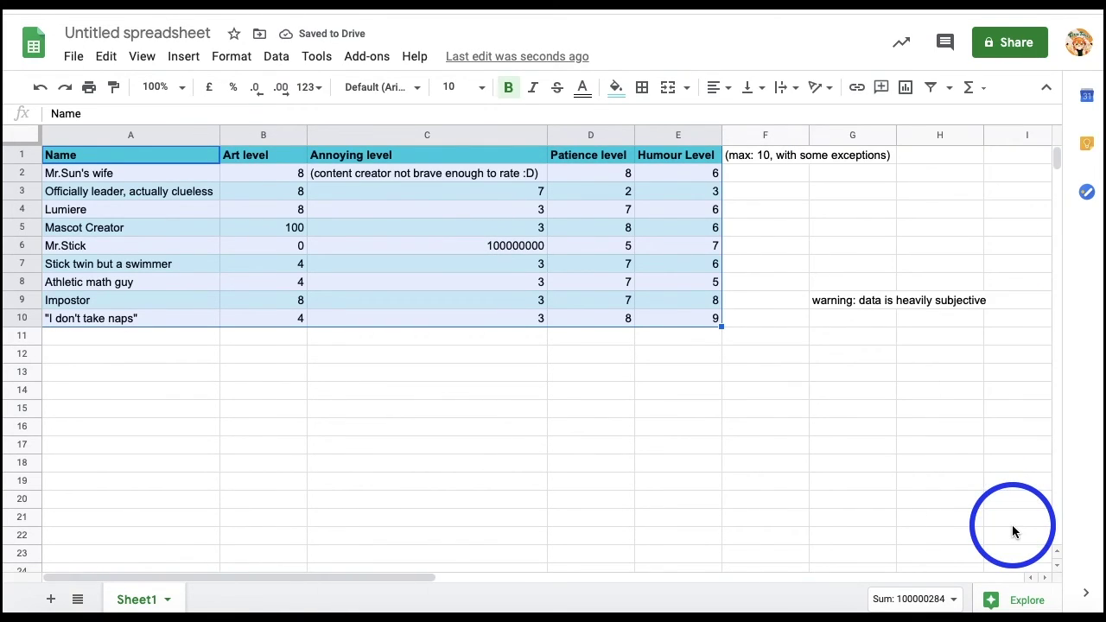
pyautogui.click(727, 428)
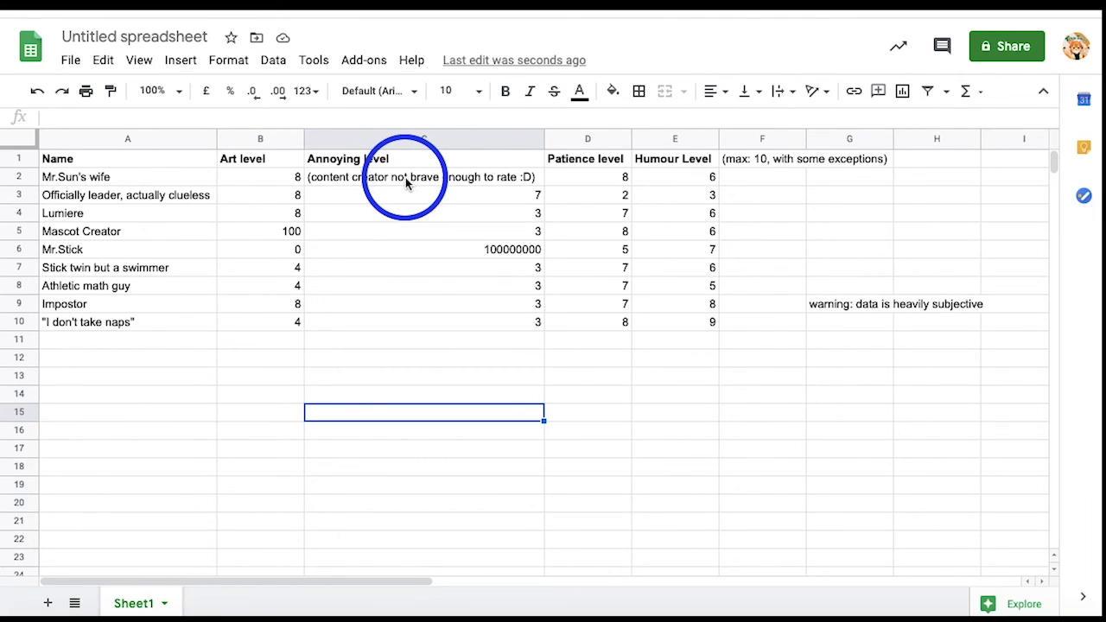
# Scroll through the spreadsheet themes list and begin customising the Simple Light theme.
pyautogui.click(229, 69)
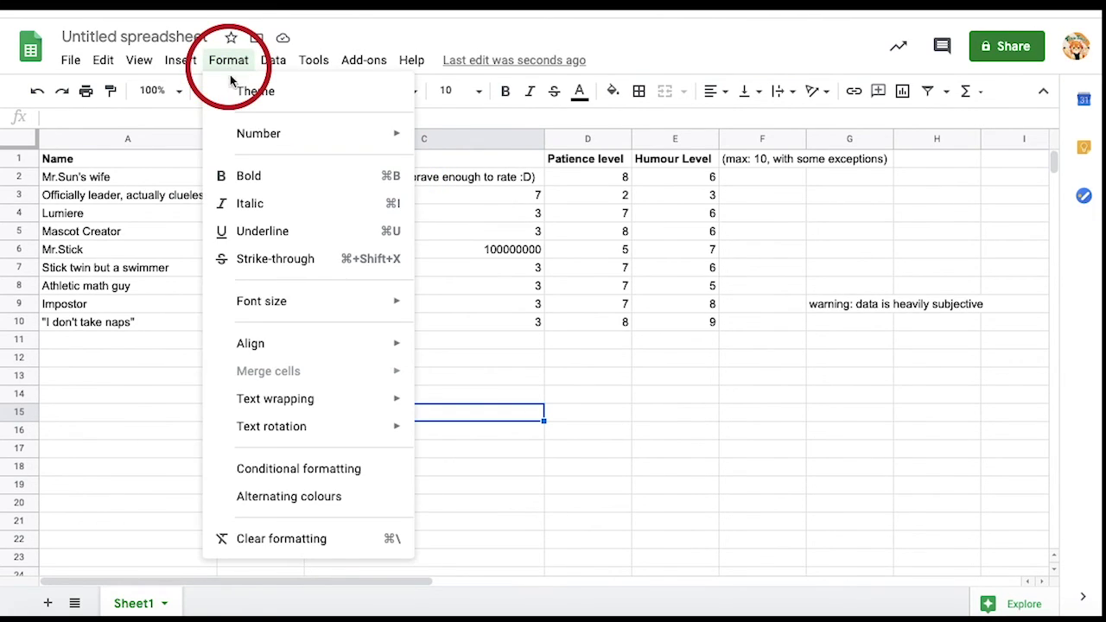
pyautogui.click(246, 89)
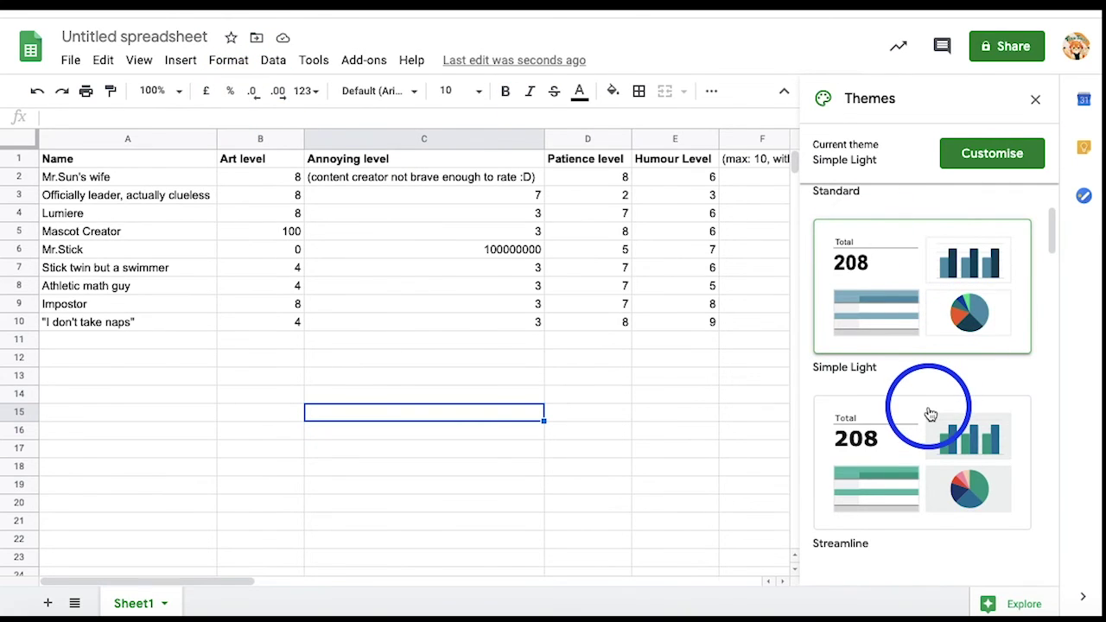
pyautogui.scroll(-14, 929, 412)
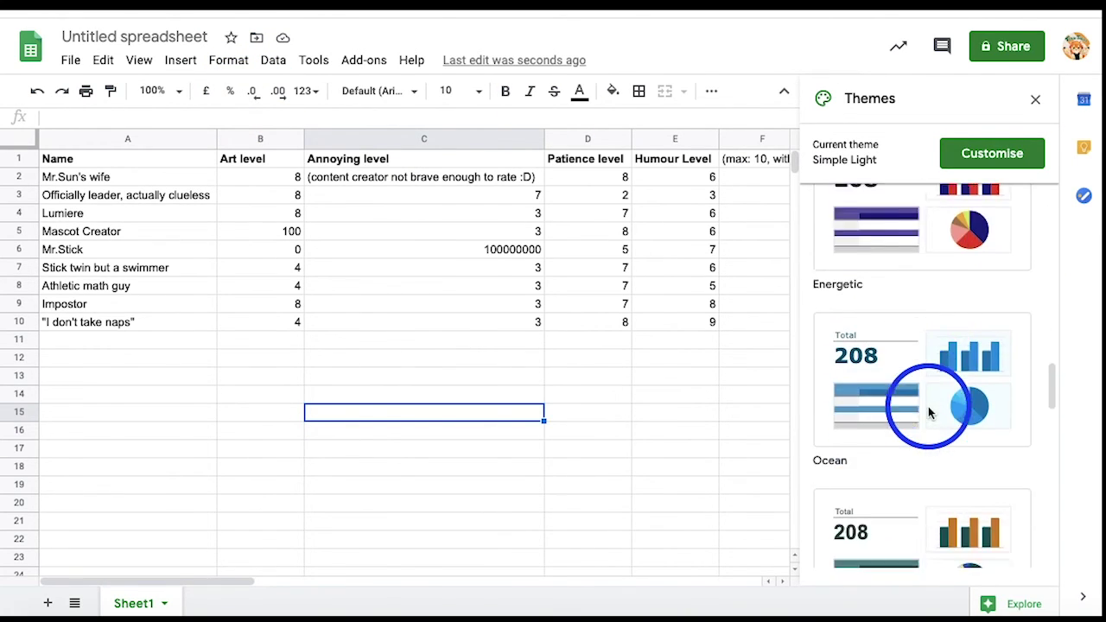
pyautogui.scroll(-9, 929, 406)
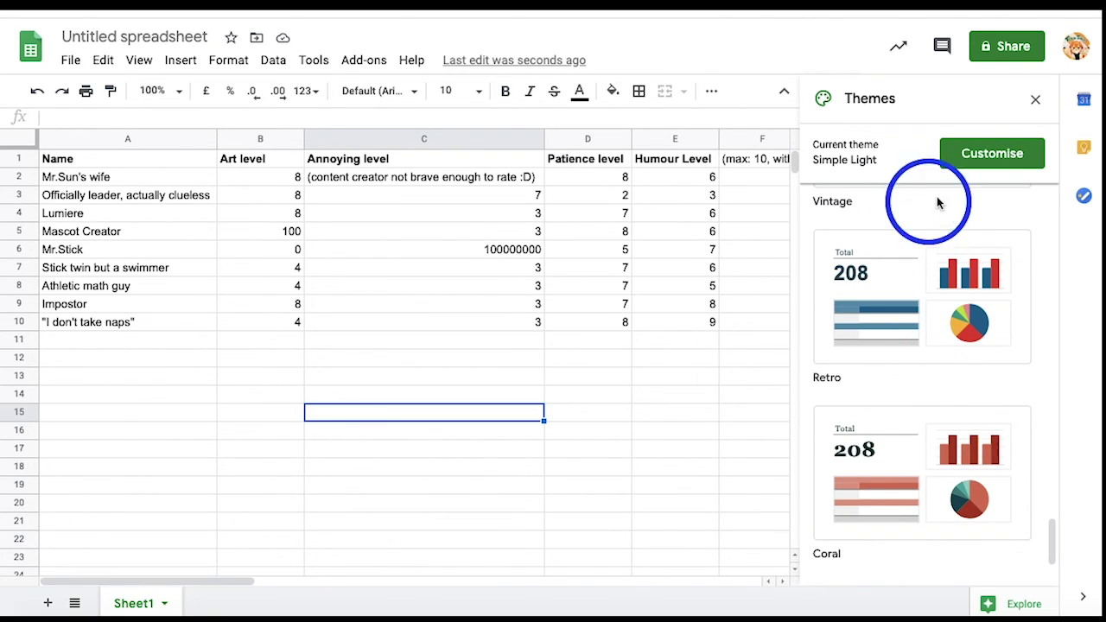
pyautogui.click(1002, 160)
# Change the theme font from Arial to Courier New, creating a Custom theme.
pyautogui.click(919, 457)
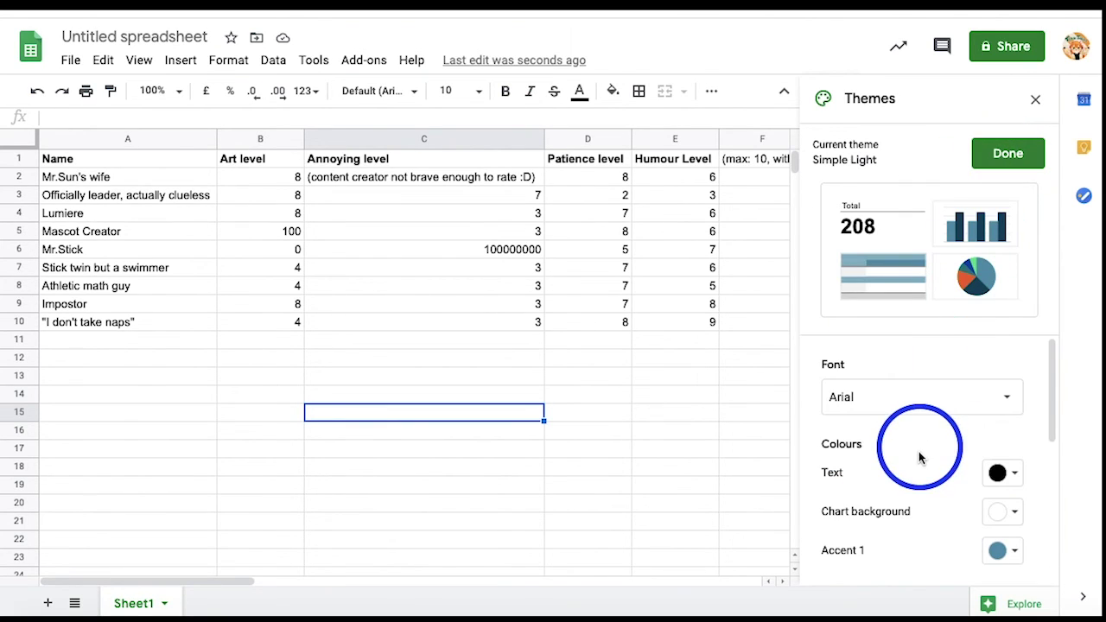
pyautogui.scroll(-3, 921, 456)
pyautogui.scroll(2, 925, 420)
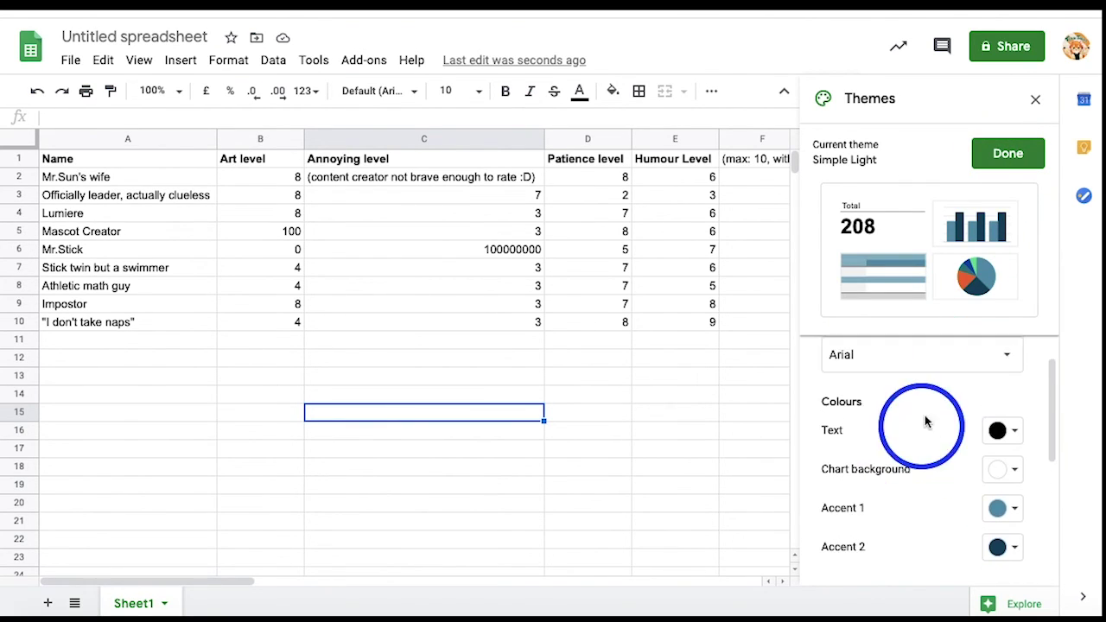
pyautogui.click(939, 355)
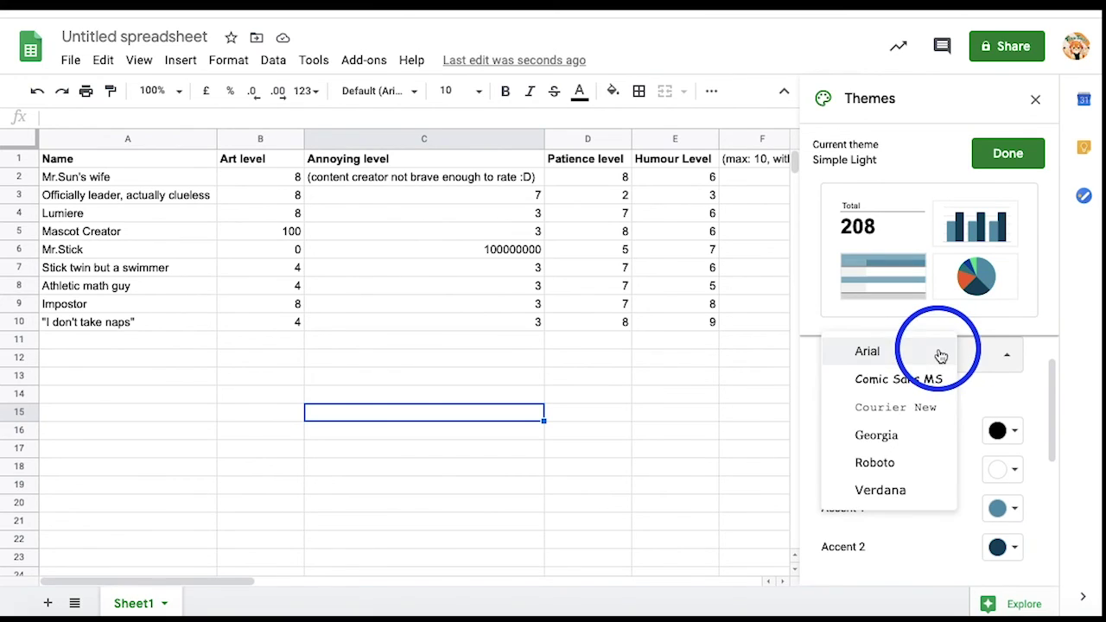
pyautogui.click(895, 411)
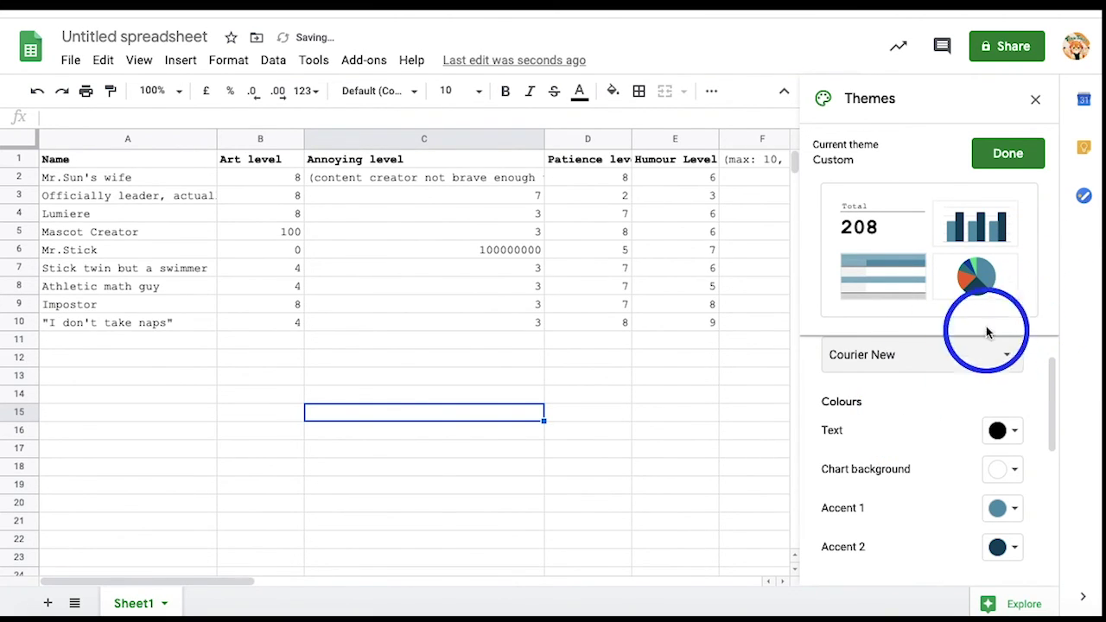
pyautogui.click(1003, 153)
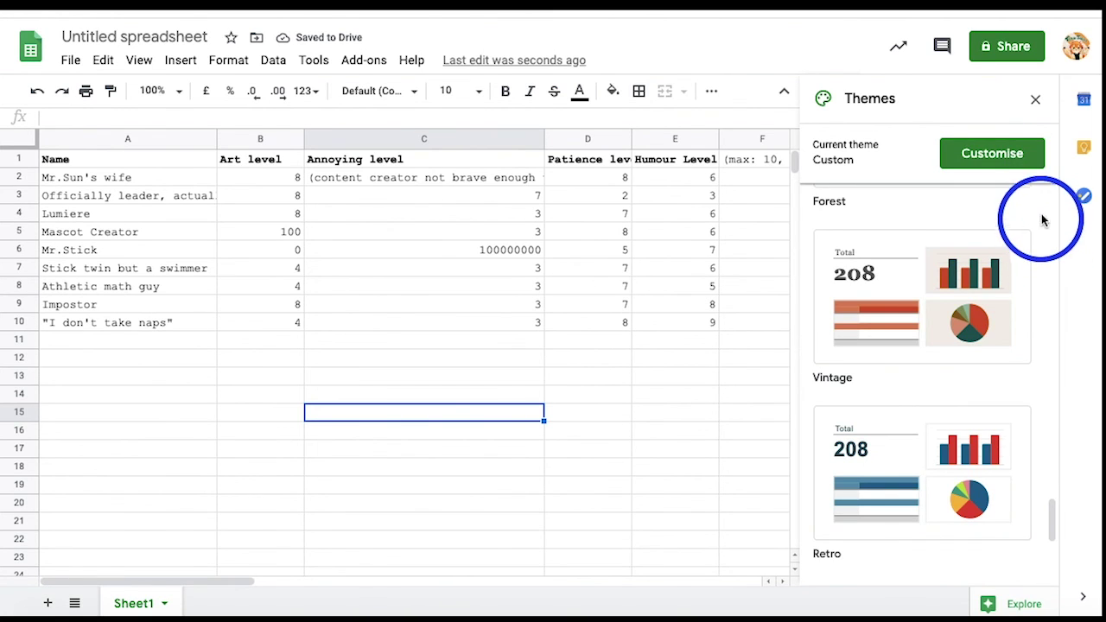